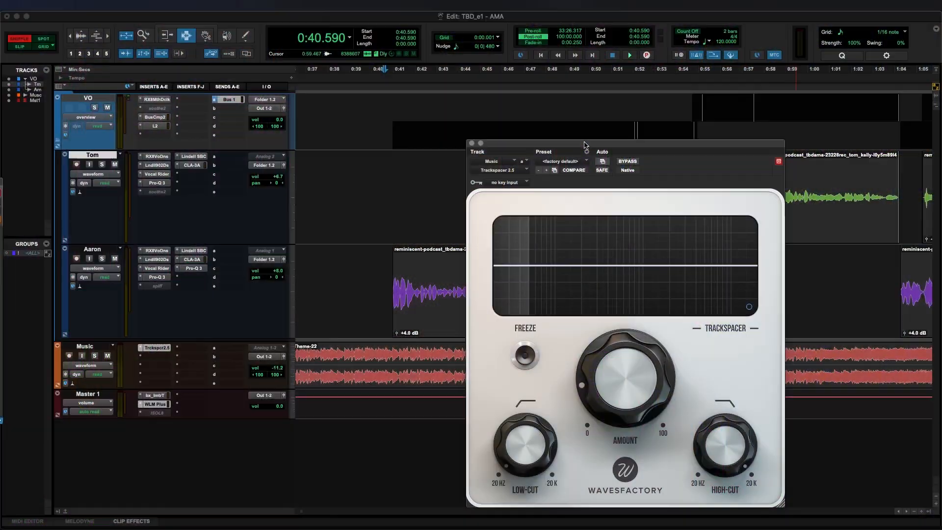
Step: Close the Trackspacer window and select the VO folder track over a range of about 0:49.6 to 1:02.2
{"action": "left_click_drag", "start_coordinate": [584, 145], "coordinate": [579, 143]}
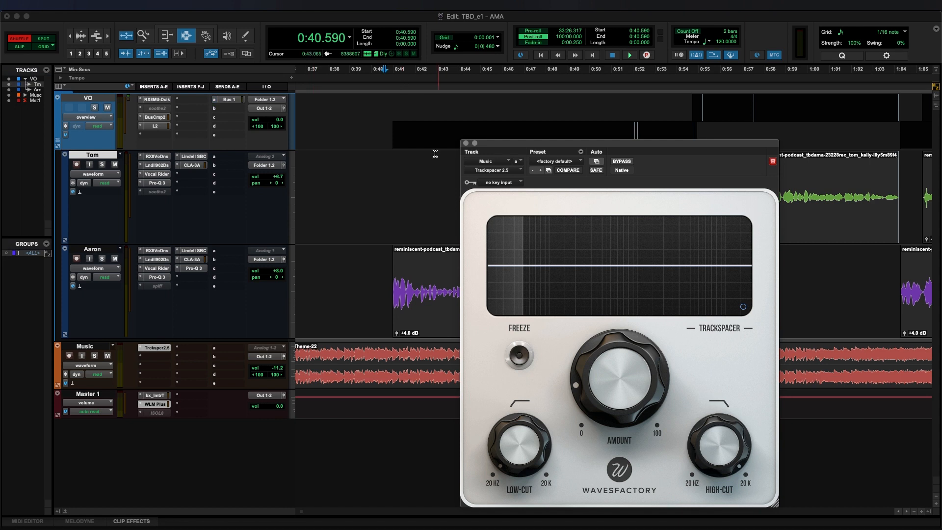
{"action": "left_click", "coordinate": [465, 143]}
{"action": "left_click", "coordinate": [535, 281]}
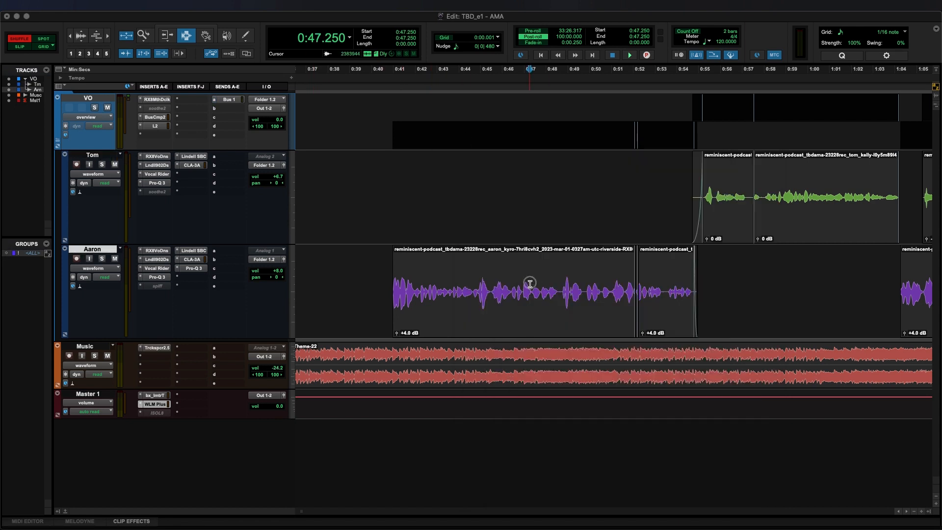
{"action": "scroll", "coordinate": [391, 310], "scroll_direction": "right", "scroll_amount": 5}
{"action": "left_click_drag", "start_coordinate": [392, 310], "coordinate": [667, 185]}
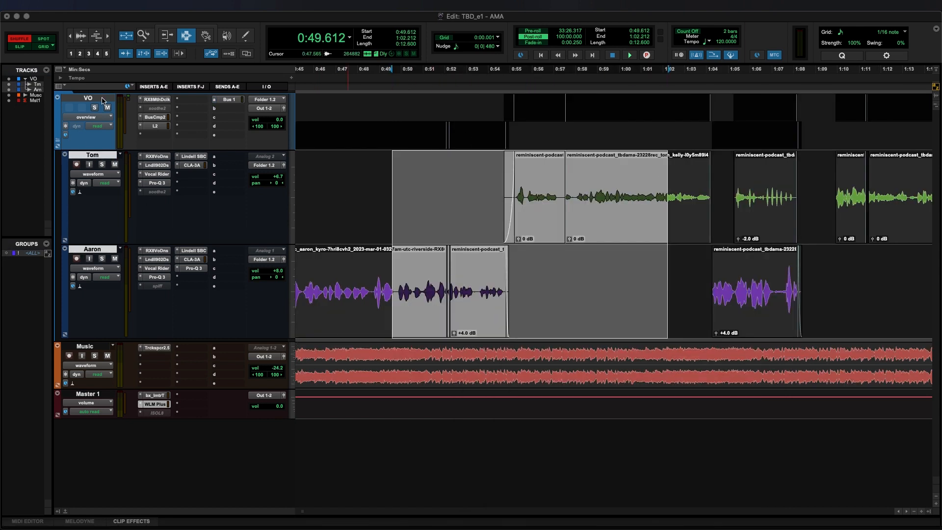
{"action": "left_click", "coordinate": [102, 101]}
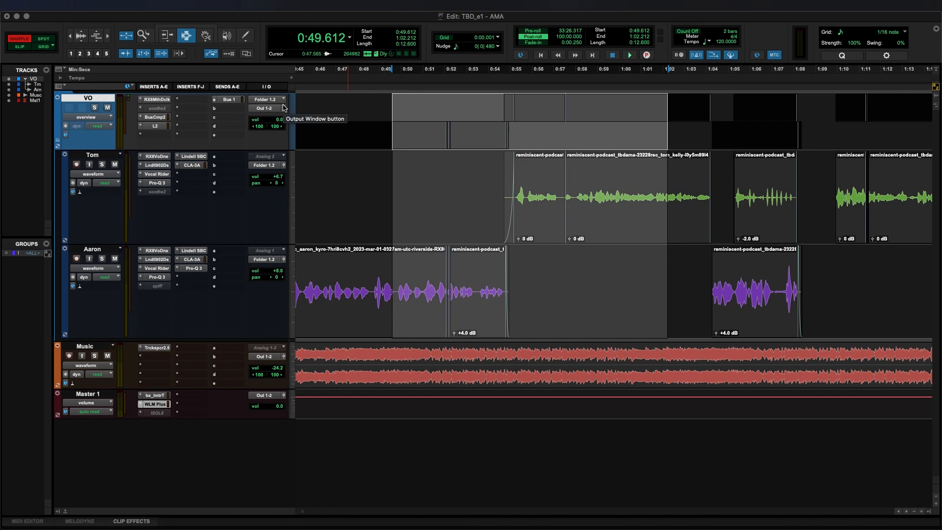
Step: Assign the VO folder's send a to Bus 1 (Mono) and close its send window
{"action": "left_click", "coordinate": [228, 99]}
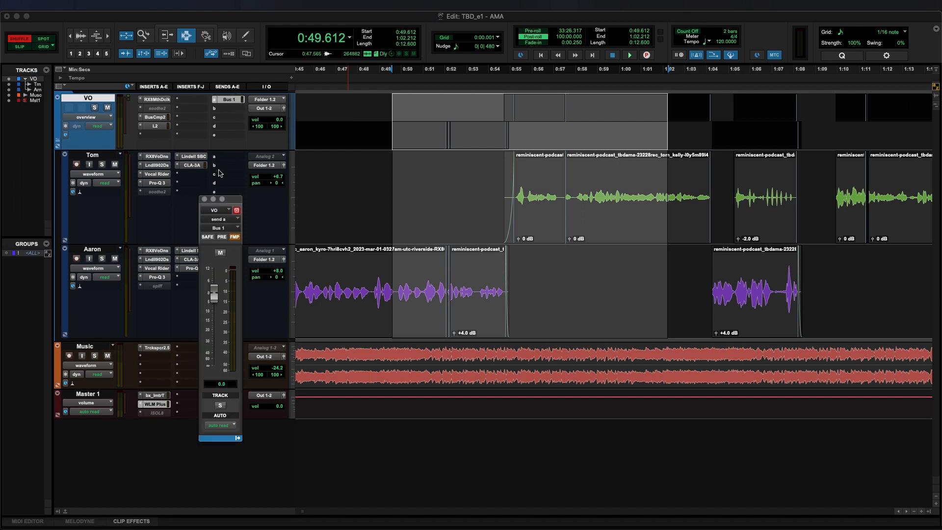
{"action": "left_click_drag", "start_coordinate": [233, 199], "coordinate": [234, 226]}
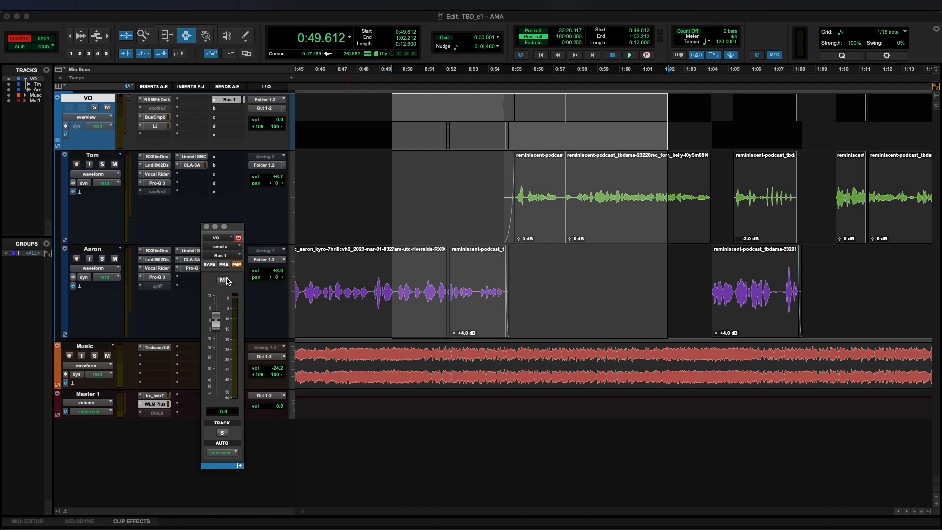
{"action": "left_click", "coordinate": [220, 101]}
{"action": "mouse_move", "coordinate": [251, 108]}
{"action": "left_click", "coordinate": [318, 18]}
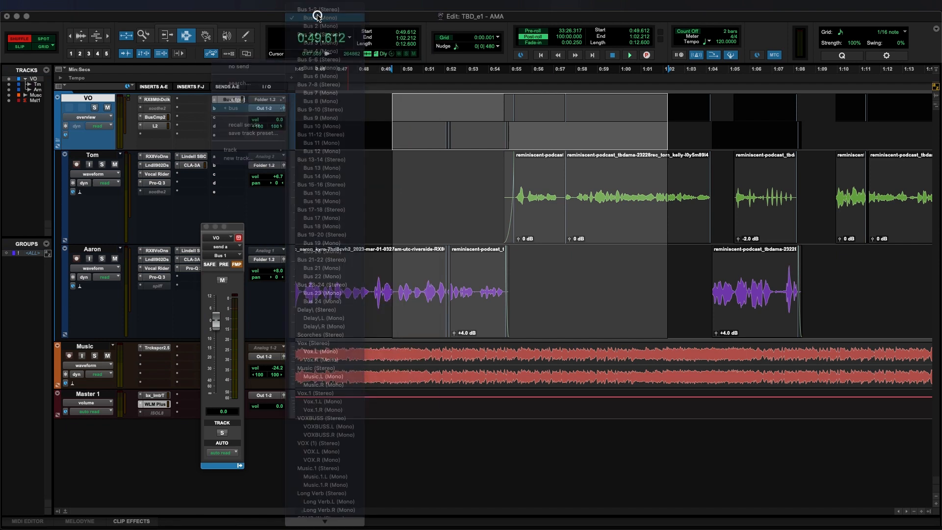
{"action": "left_click", "coordinate": [207, 227]}
Step: Check the VO folder's Bus 1 send signal by briefly playing the green speech clip from about 0:55.6
{"action": "left_click", "coordinate": [522, 206]}
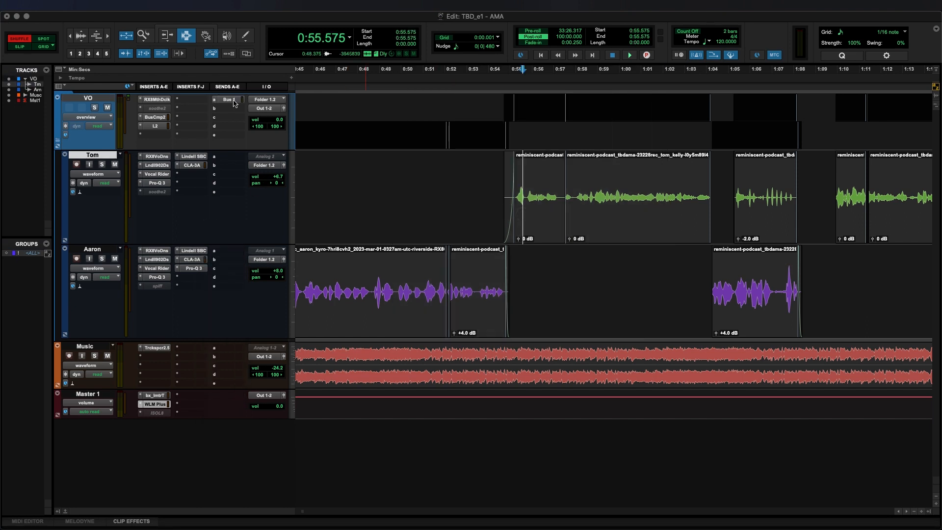
{"action": "left_click", "coordinate": [228, 99]}
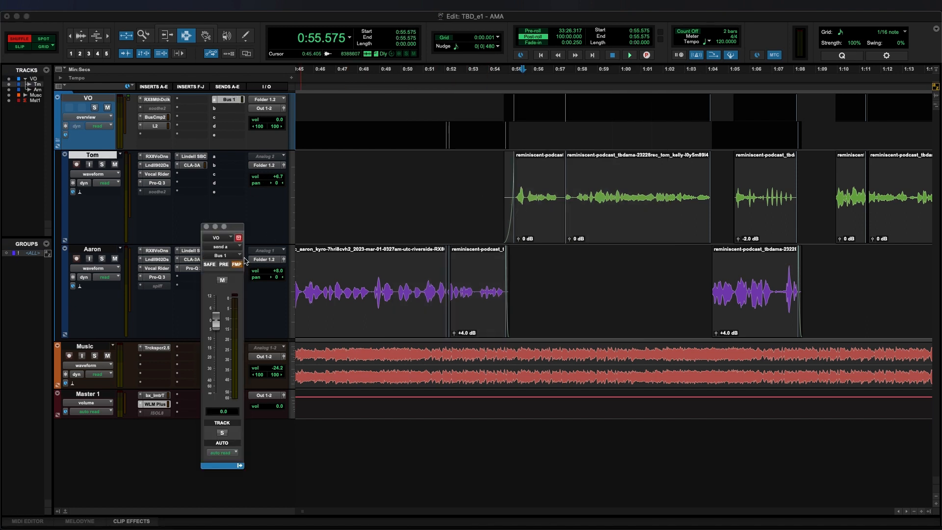
{"action": "key", "text": "space"}
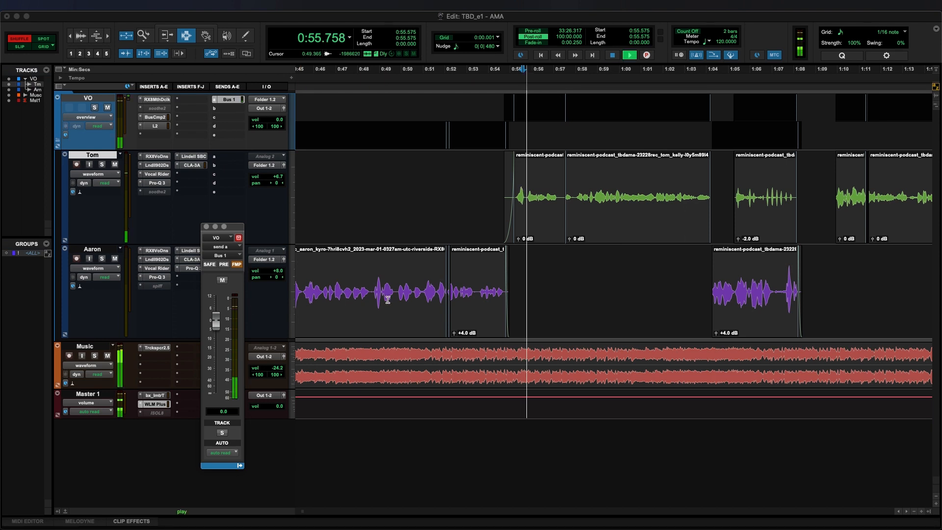
{"action": "key", "text": "space"}
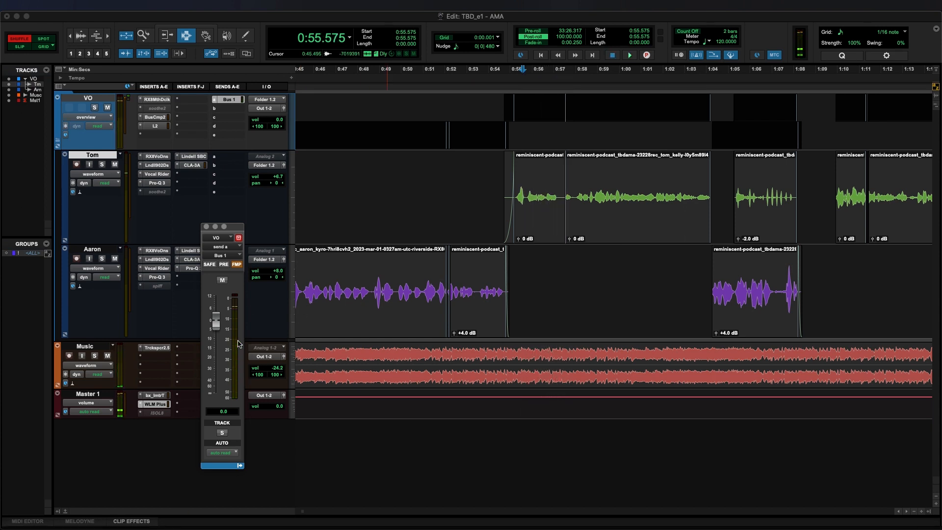
Step: Replace the VO send window with the Music track's Trackspacer window, placed clear of the clips
{"action": "left_click", "coordinate": [157, 348]}
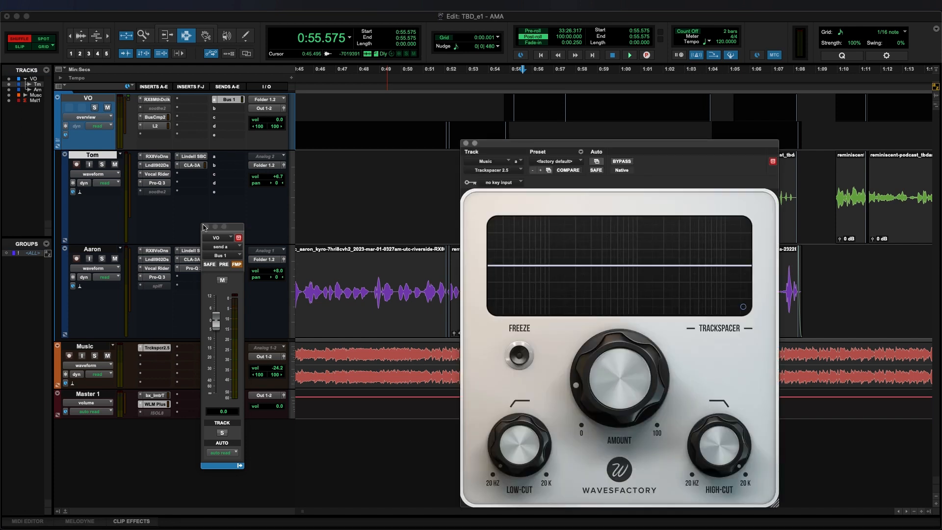
{"action": "left_click", "coordinate": [206, 226]}
{"action": "left_click_drag", "start_coordinate": [583, 144], "coordinate": [766, 152]}
Step: Switch the Music track to volume view around the automation drop at about 0:41
{"action": "left_click", "coordinate": [492, 292]}
{"action": "key", "text": "r"}
{"action": "scroll", "coordinate": [493, 292], "scroll_direction": "left", "scroll_amount": 5}
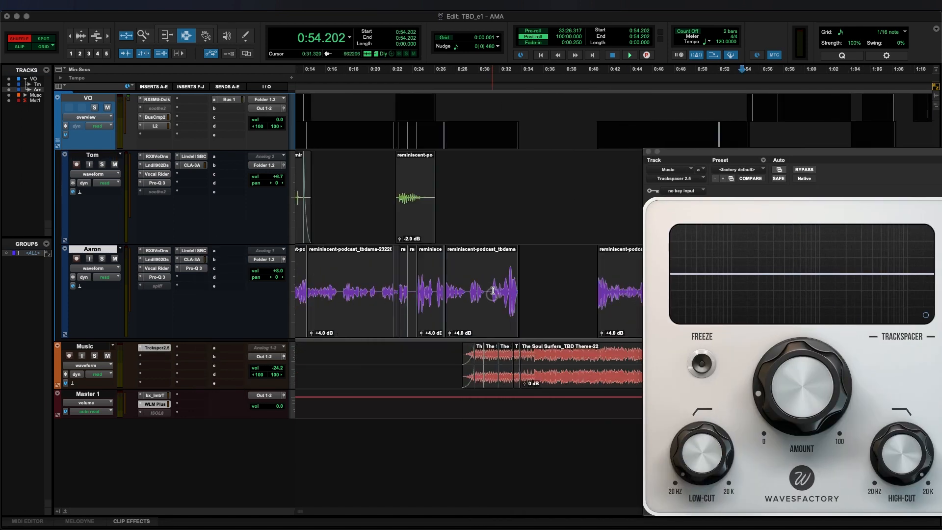
{"action": "left_click", "coordinate": [573, 358]}
{"action": "key", "text": "minus"}
{"action": "scroll", "coordinate": [548, 363], "scroll_direction": "right", "scroll_amount": 5}
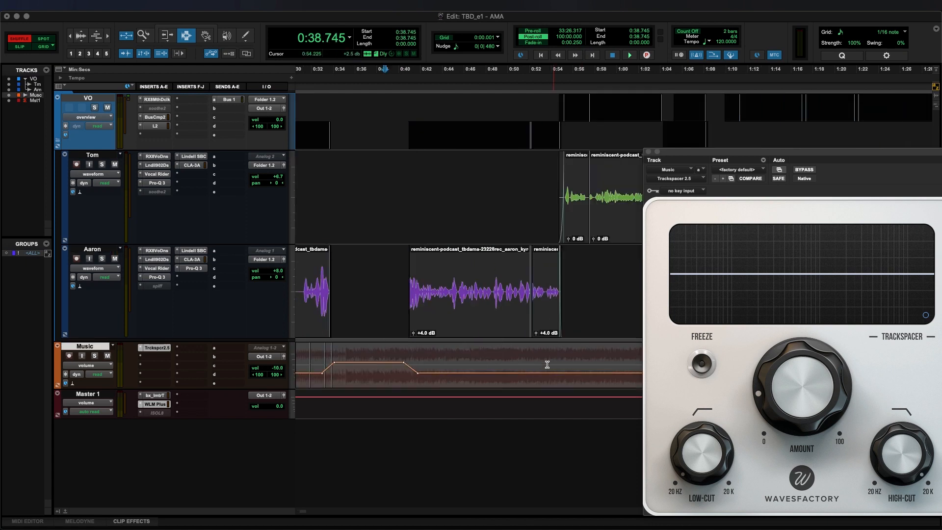
{"action": "left_click", "coordinate": [414, 359]}
{"action": "key", "text": "t"}
{"action": "key", "text": "t"}
{"action": "scroll", "coordinate": [582, 408], "scroll_direction": "right", "scroll_amount": 3}
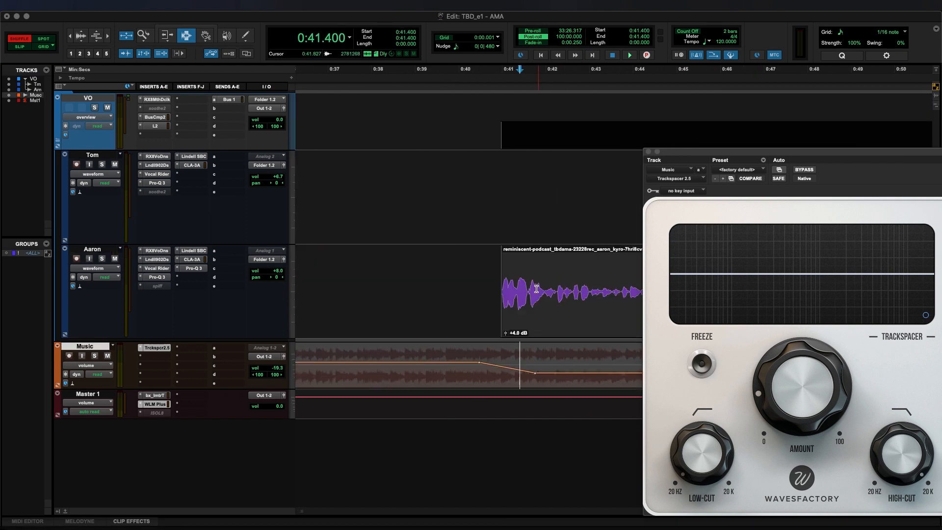
Step: Place the edit cursor at about 0:41.7 on the Music track and switch to Slip edit mode
{"action": "left_click_drag", "start_coordinate": [478, 363], "coordinate": [548, 393]}
{"action": "left_click", "coordinate": [531, 344]}
{"action": "key", "text": "r"}
{"action": "key", "text": "F2"}
{"action": "scroll", "coordinate": [521, 363], "scroll_direction": "right", "scroll_amount": 5}
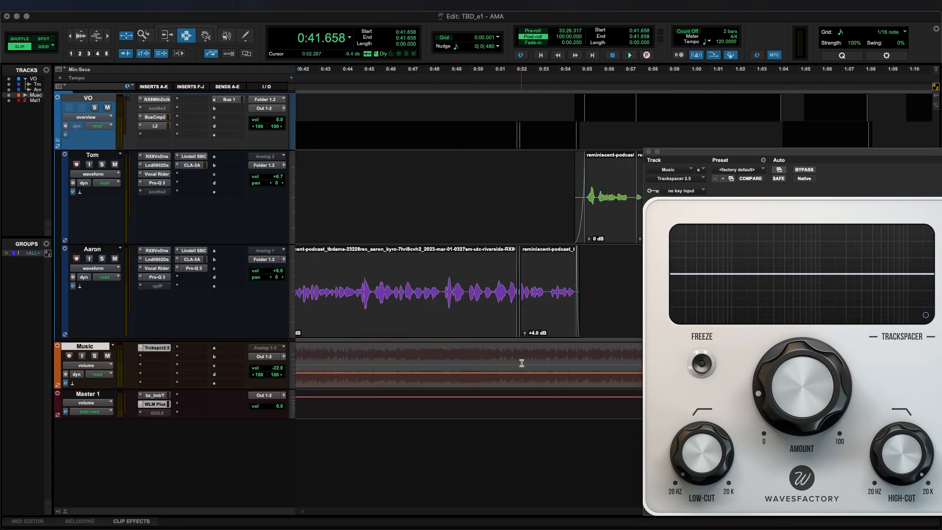
{"action": "scroll", "coordinate": [501, 347], "scroll_direction": "left", "scroll_amount": 3}
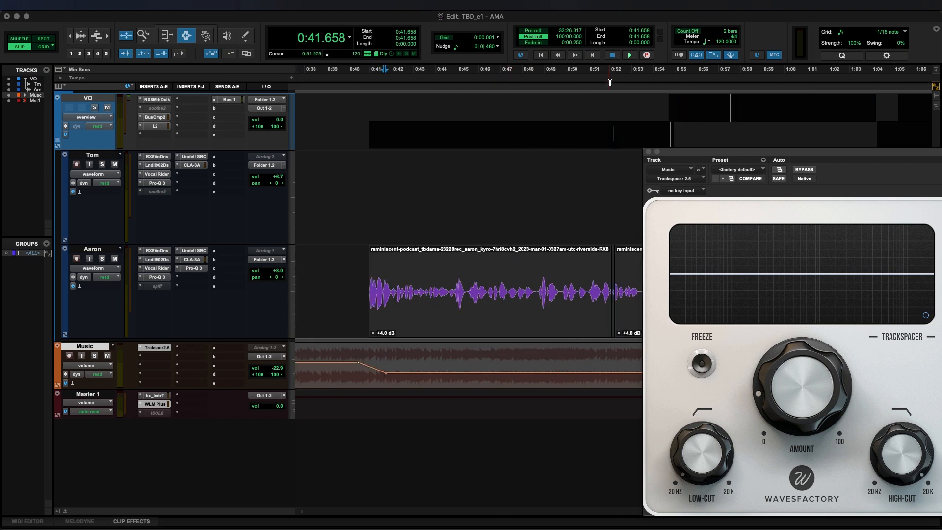
Step: Reposition the Trackspacer window and briefly play the speech over the music from about 0:41.5
{"action": "left_click_drag", "start_coordinate": [717, 152], "coordinate": [536, 136]}
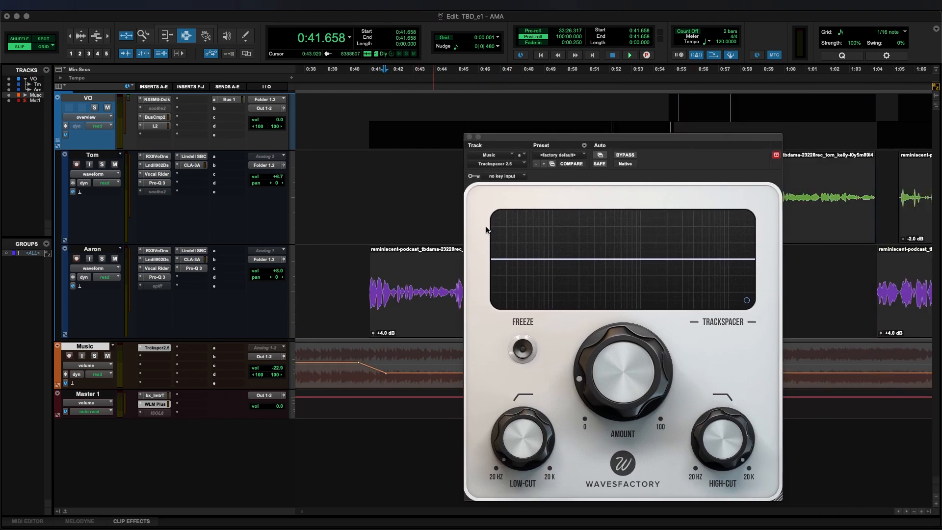
{"action": "left_click", "coordinate": [387, 274]}
{"action": "key", "text": "space"}
{"action": "key", "text": "space"}
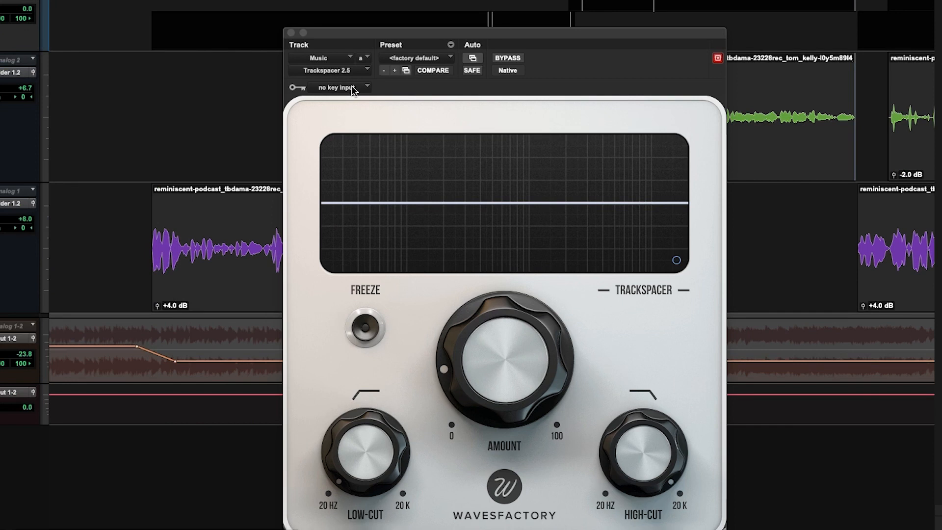
Step: Set Trackspacer's key input on the Music track to Bus 1
{"action": "left_click", "coordinate": [352, 90]}
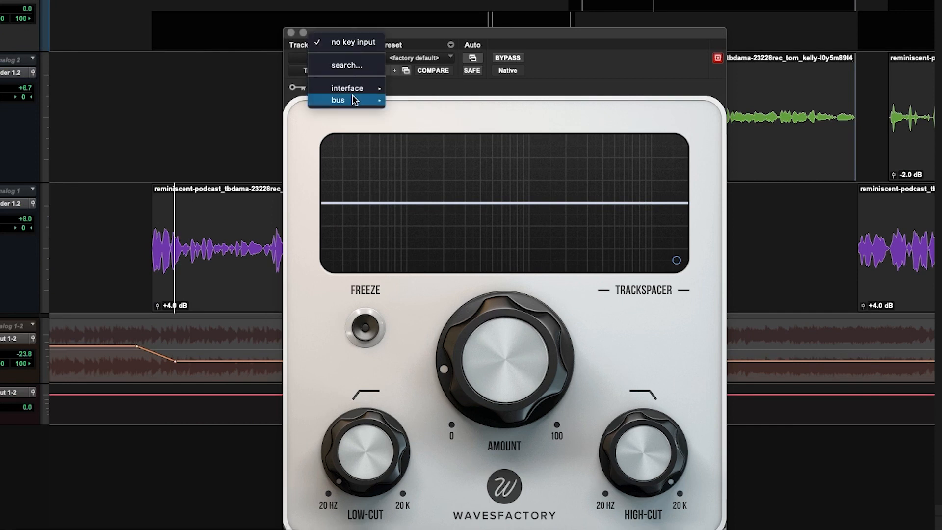
{"action": "mouse_move", "coordinate": [353, 100]}
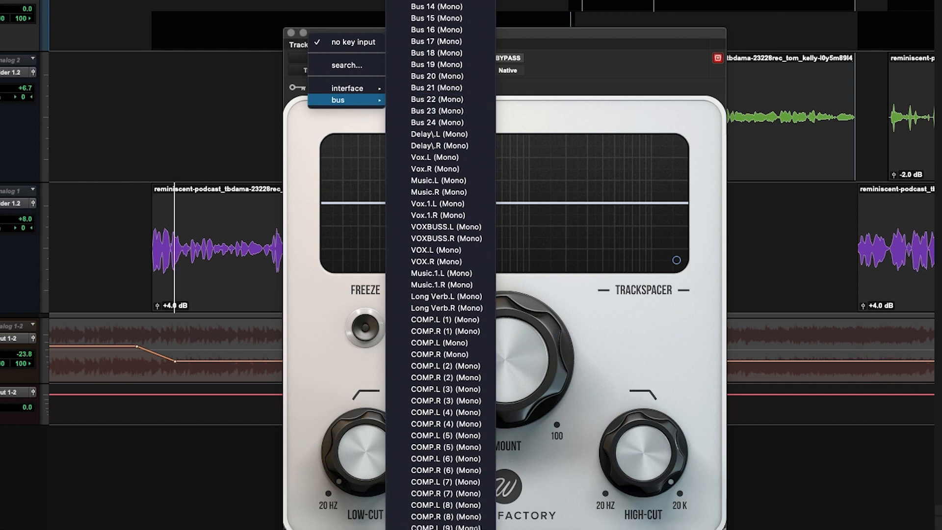
{"action": "left_click", "coordinate": [443, 6]}
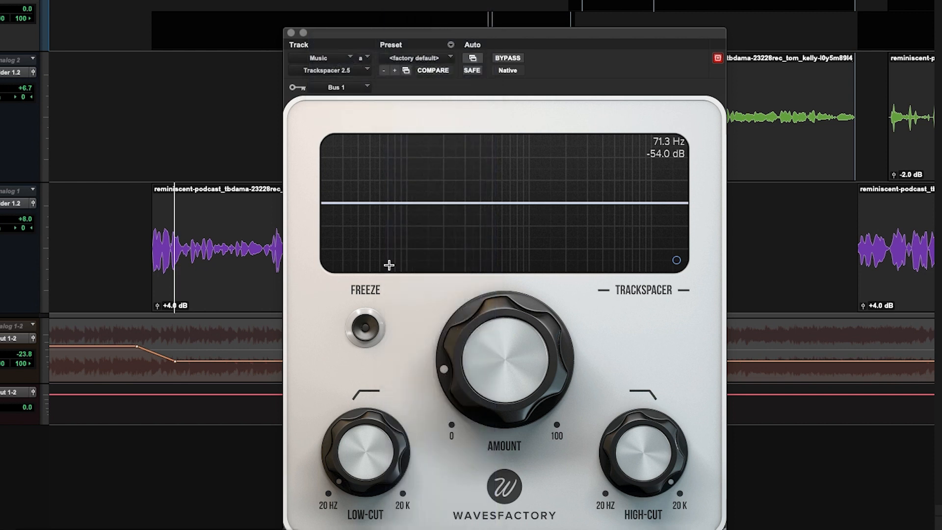
Step: Play from just before the purple speech clip and watch Trackspacer's ducking curve respond to the voice
{"action": "left_click", "coordinate": [149, 243]}
{"action": "key", "text": "space"}
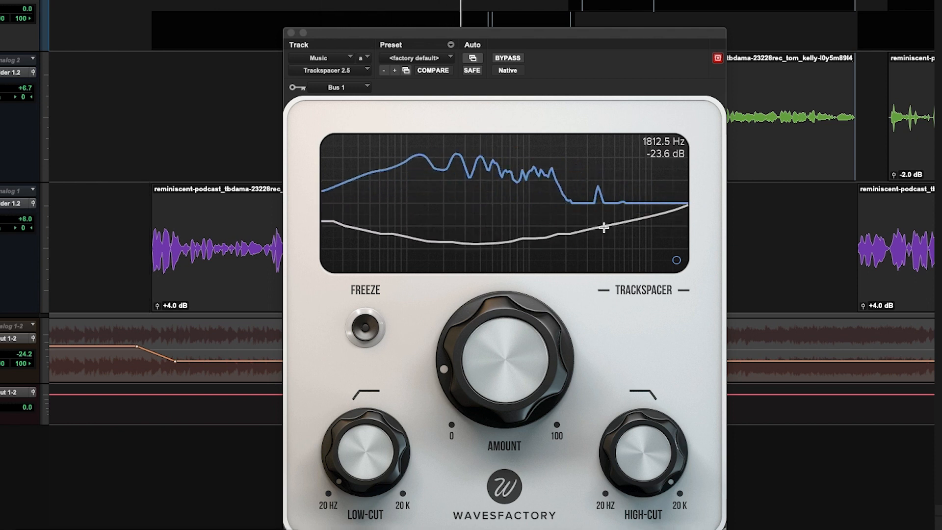
{"action": "mouse_move", "coordinate": [413, 439]}
{"action": "key", "text": "space"}
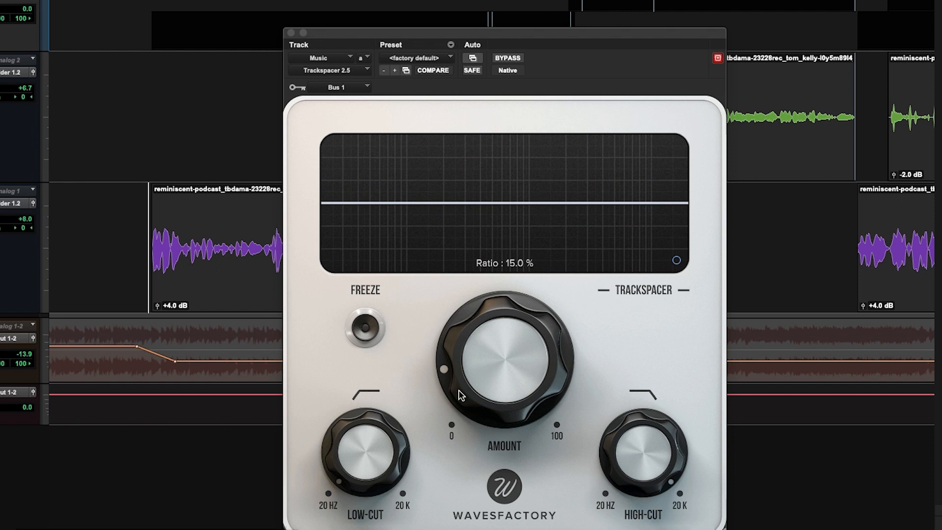
Step: Narrow Trackspacer's affected range with the low-cut and high-cut, and raise the amount to 28.7%
{"action": "left_click_drag", "start_coordinate": [378, 470], "coordinate": [373, 377]}
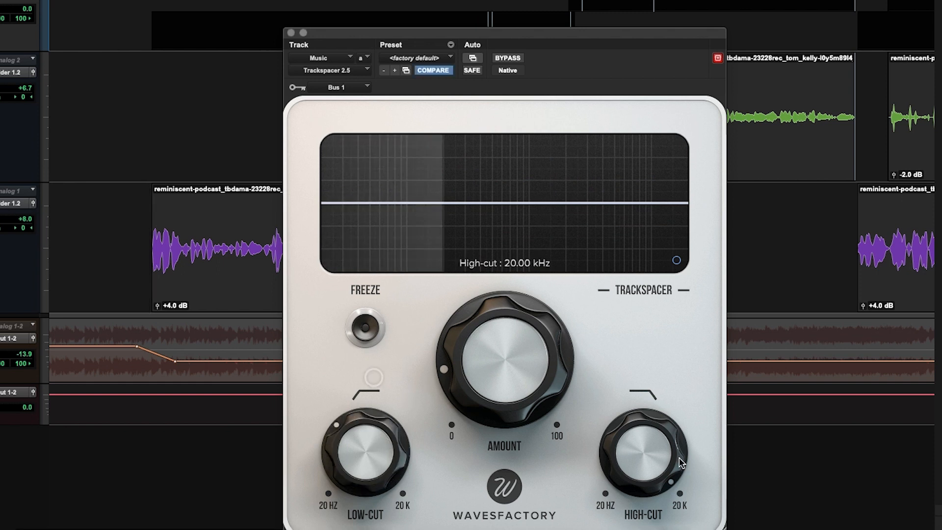
{"action": "left_click_drag", "start_coordinate": [679, 462], "coordinate": [665, 514]}
{"action": "left_click_drag", "start_coordinate": [545, 360], "coordinate": [546, 301]}
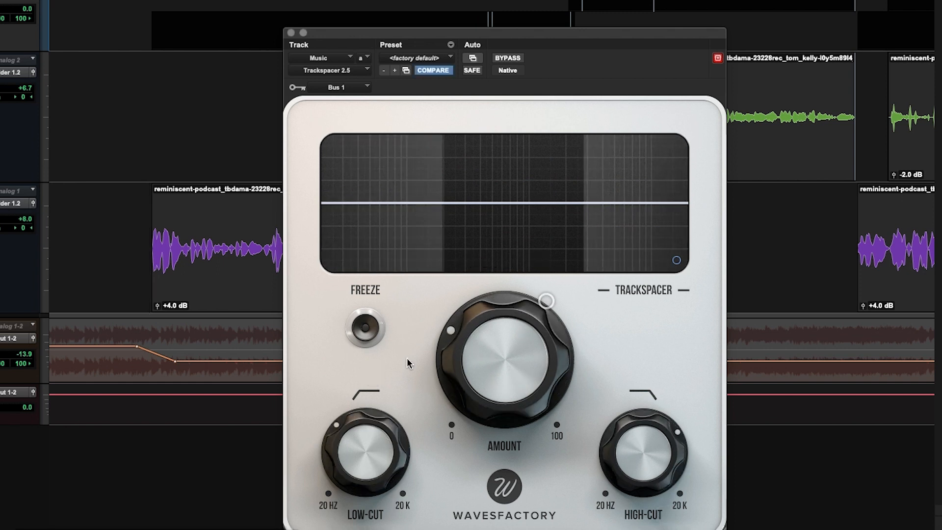
{"action": "left_click_drag", "start_coordinate": [364, 443], "coordinate": [362, 461]}
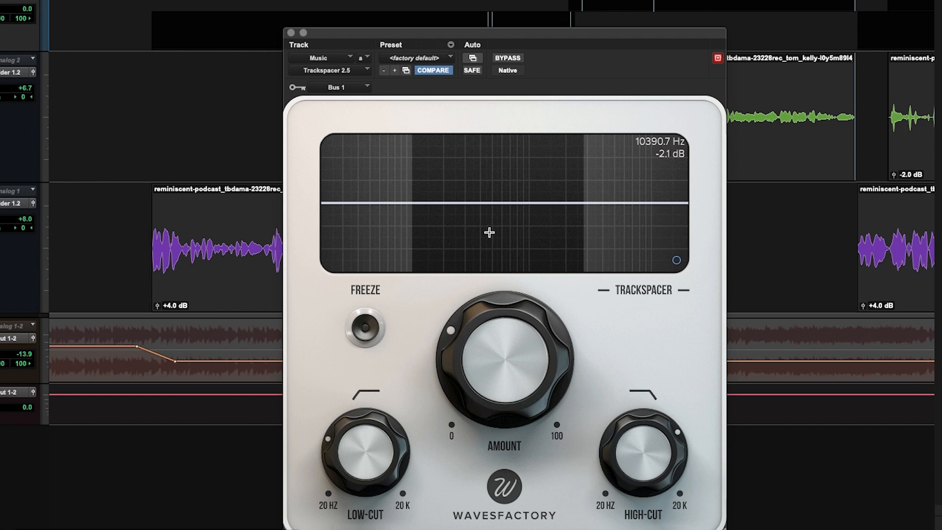
Step: Raise Trackspacer's low-cut slightly and lower its high-cut slightly while playing the speech over the music
{"action": "left_click", "coordinate": [194, 257]}
{"action": "key", "text": "space"}
{"action": "mouse_move", "coordinate": [355, 472]}
{"action": "left_mouse_down"}
{"action": "mouse_move", "coordinate": [368, 369]}
{"action": "mouse_move", "coordinate": [368, 485]}
{"action": "mouse_move", "coordinate": [368, 463]}
{"action": "left_mouse_up"}
{"action": "mouse_move", "coordinate": [649, 449]}
{"action": "left_mouse_down"}
{"action": "mouse_move", "coordinate": [645, 529]}
{"action": "mouse_move", "coordinate": [643, 454]}
{"action": "left_mouse_up"}
{"action": "key", "text": "space"}
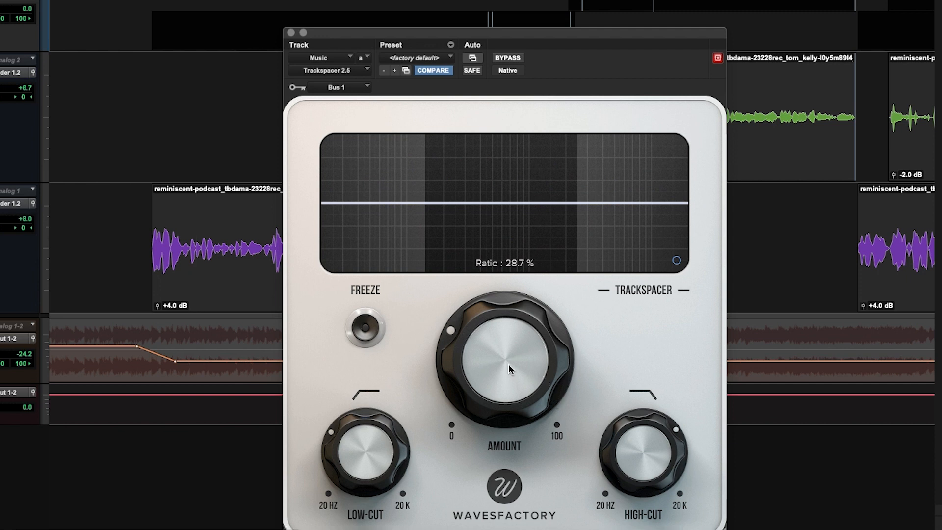
Step: Sweep Trackspacer's amount up to 100% during playback, then settle it at 49.3%
{"action": "key", "text": "space"}
{"action": "left_click_drag", "start_coordinate": [507, 360], "coordinate": [513, 2]}
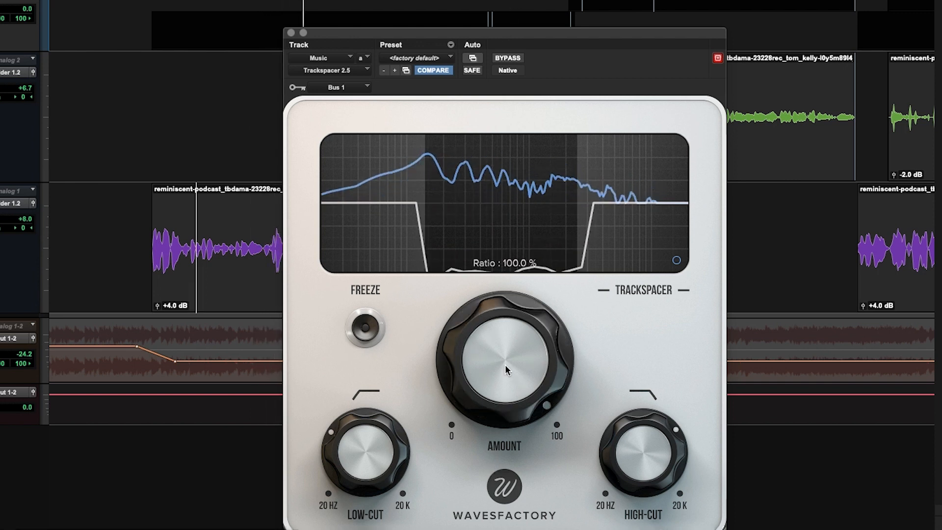
{"action": "left_click_drag", "start_coordinate": [505, 364], "coordinate": [496, 529]}
{"action": "key", "text": "space"}
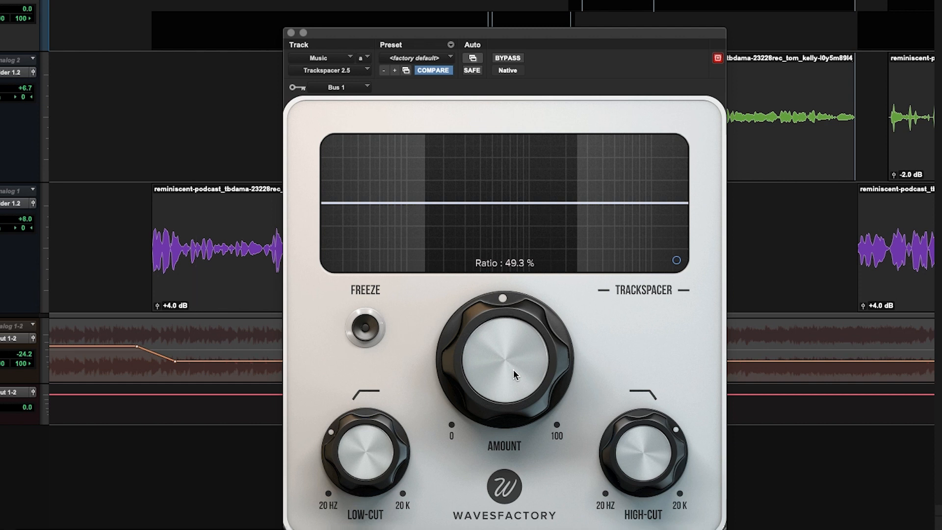
Step: Fine-tune Trackspacer's low-cut to 110.54 Hz while playing from the start of the purple speech clip
{"action": "left_click_drag", "start_coordinate": [365, 459], "coordinate": [372, 457]}
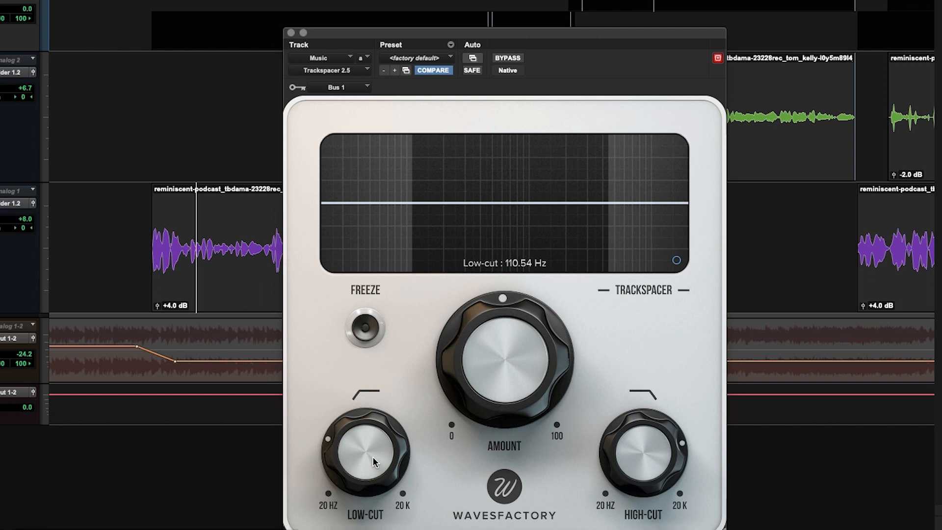
{"action": "left_click_drag", "start_coordinate": [366, 446], "coordinate": [367, 440]}
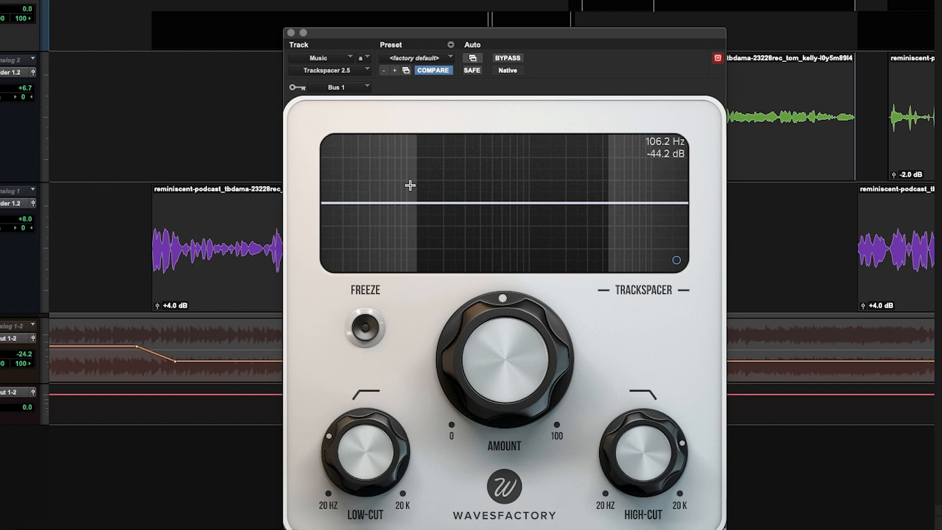
{"action": "left_click", "coordinate": [150, 229]}
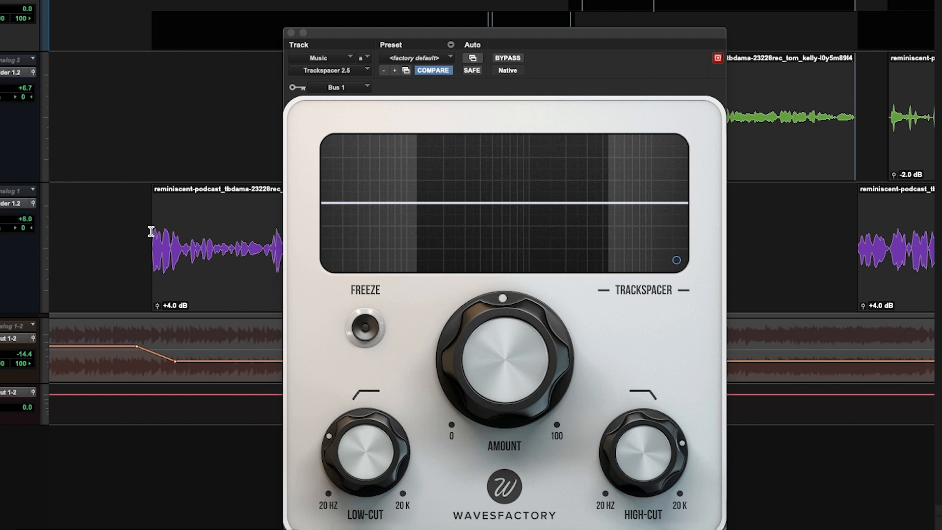
{"action": "key", "text": "space"}
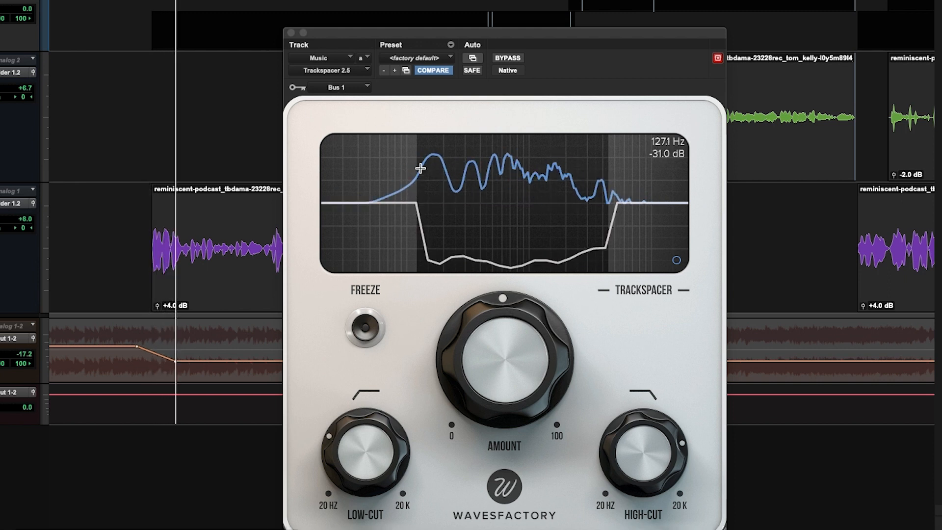
{"action": "left_click_drag", "start_coordinate": [380, 439], "coordinate": [381, 444]}
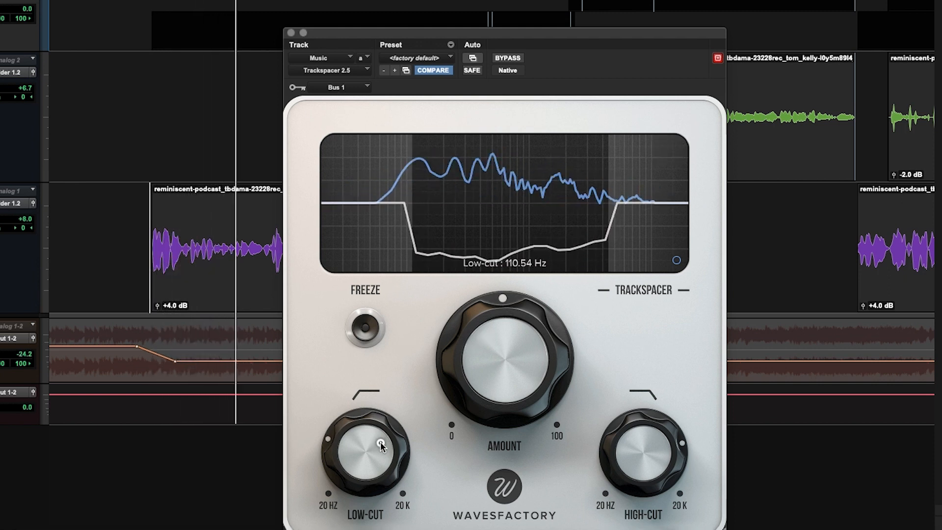
Step: Raise Trackspacer's low-cut slightly and lower its high-cut slightly overall, checking the ducking range against speech playback
{"action": "left_click_drag", "start_coordinate": [641, 436], "coordinate": [641, 449]}
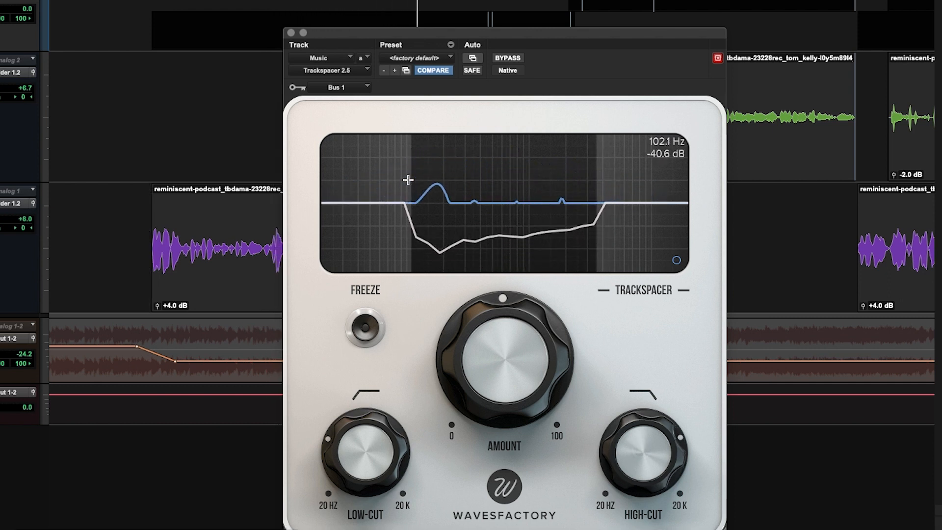
{"action": "left_click_drag", "start_coordinate": [383, 461], "coordinate": [382, 453]}
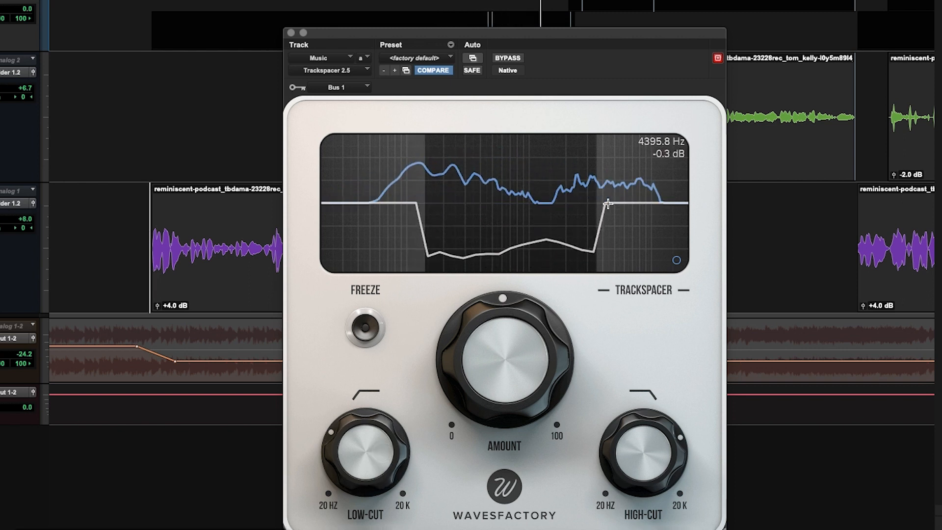
{"action": "mouse_move", "coordinate": [514, 420]}
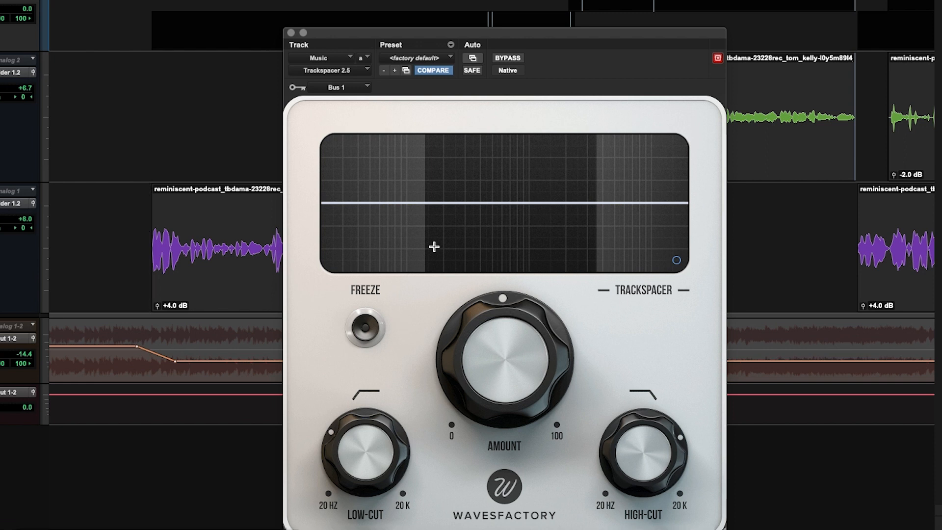
{"action": "left_click_drag", "start_coordinate": [641, 446], "coordinate": [632, 433]}
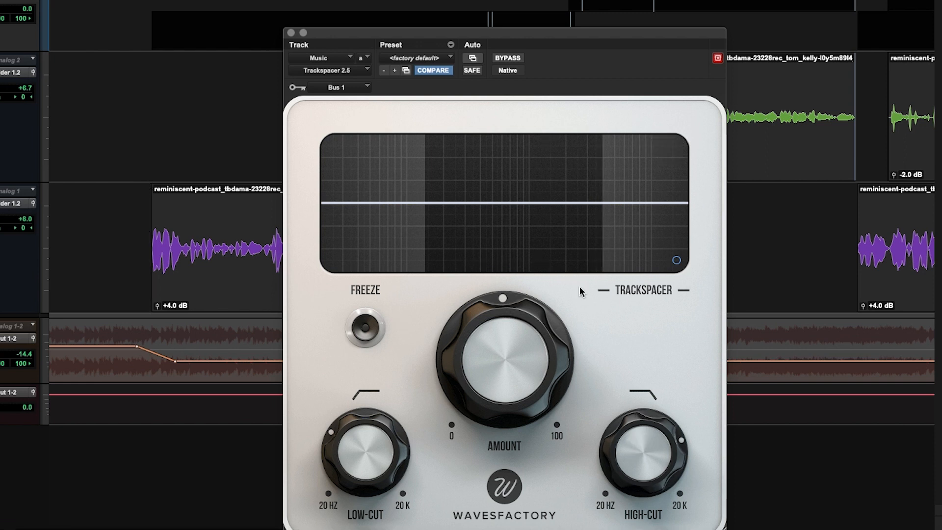
Step: Lengthen Trackspacer's release to 344.29 ms in the advanced settings, and return to the spectrum display
{"action": "left_click", "coordinate": [677, 260]}
{"action": "mouse_move", "coordinate": [596, 231]}
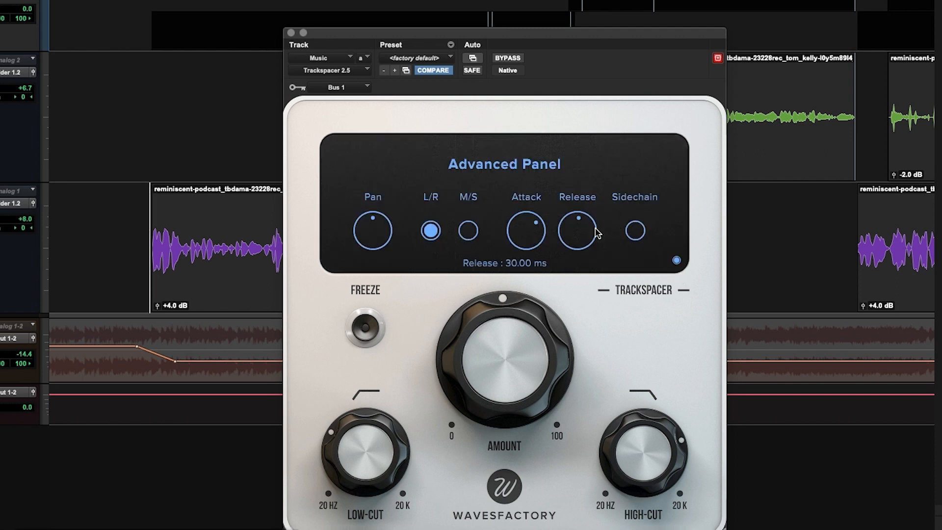
{"action": "left_click_drag", "start_coordinate": [579, 237], "coordinate": [579, 138]}
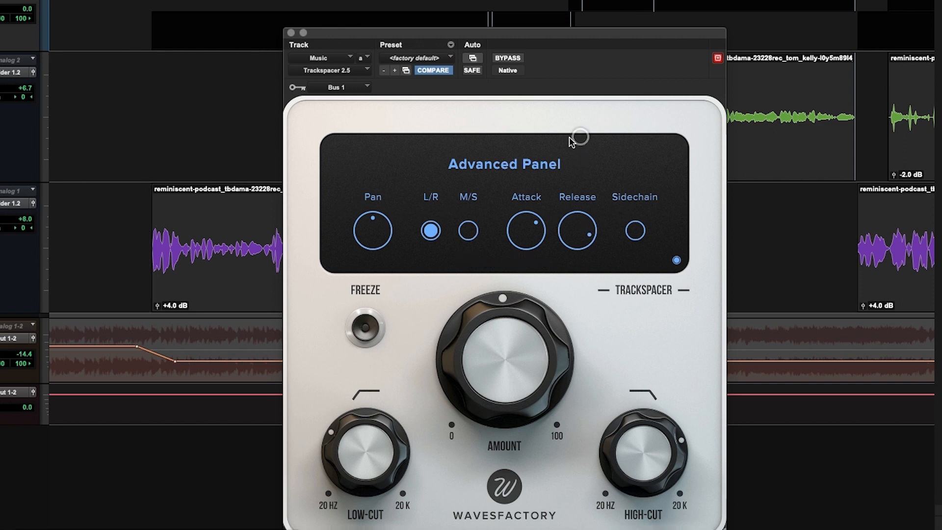
{"action": "left_click_drag", "start_coordinate": [577, 229], "coordinate": [578, 228]}
{"action": "mouse_move", "coordinate": [583, 228]}
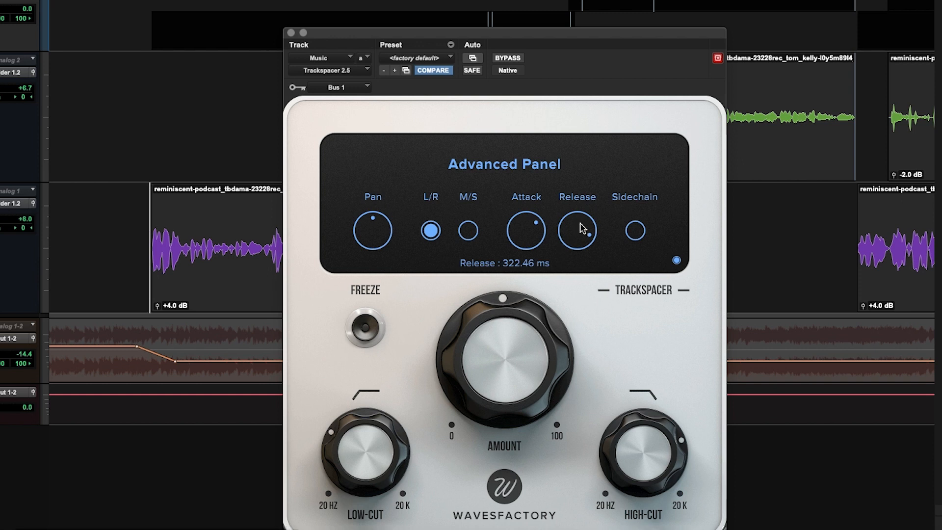
{"action": "mouse_move", "coordinate": [543, 232]}
{"action": "left_click_drag", "start_coordinate": [586, 232], "coordinate": [585, 229]}
{"action": "mouse_move", "coordinate": [585, 216]}
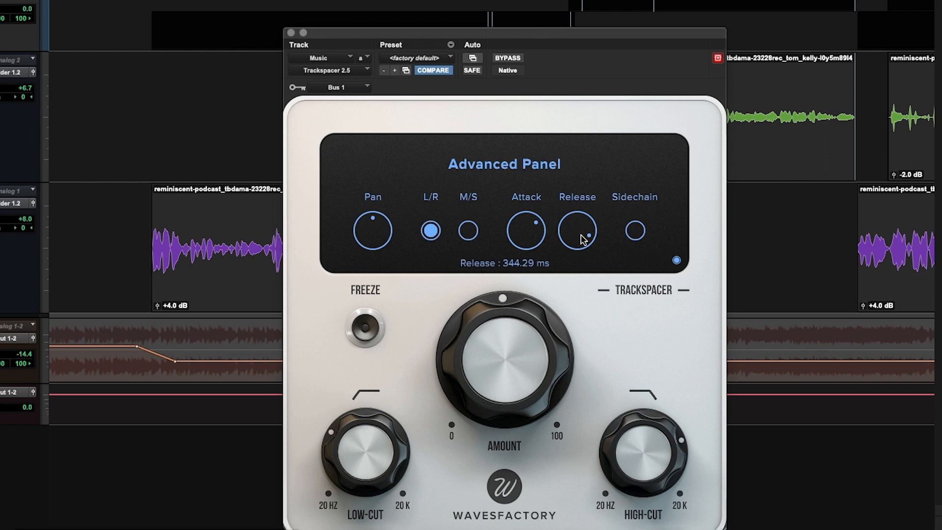
{"action": "mouse_move", "coordinate": [539, 336]}
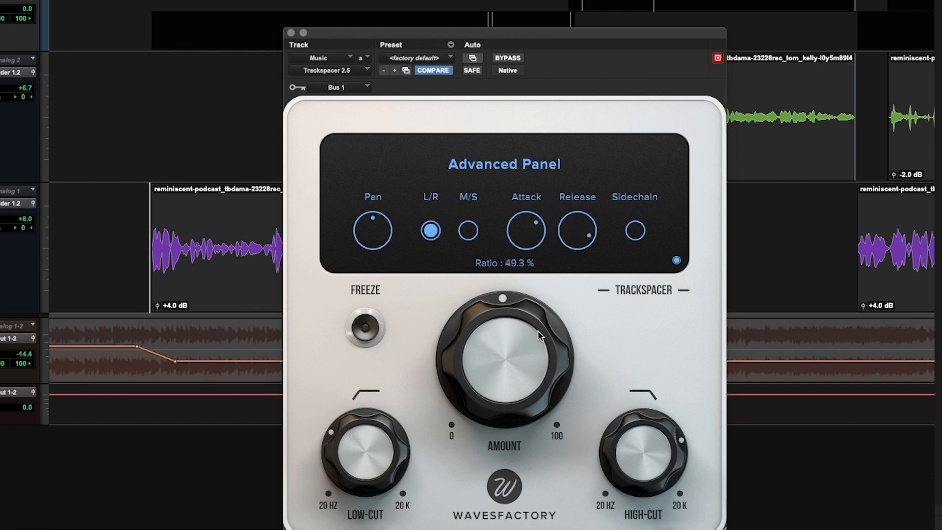
{"action": "left_click", "coordinate": [677, 262]}
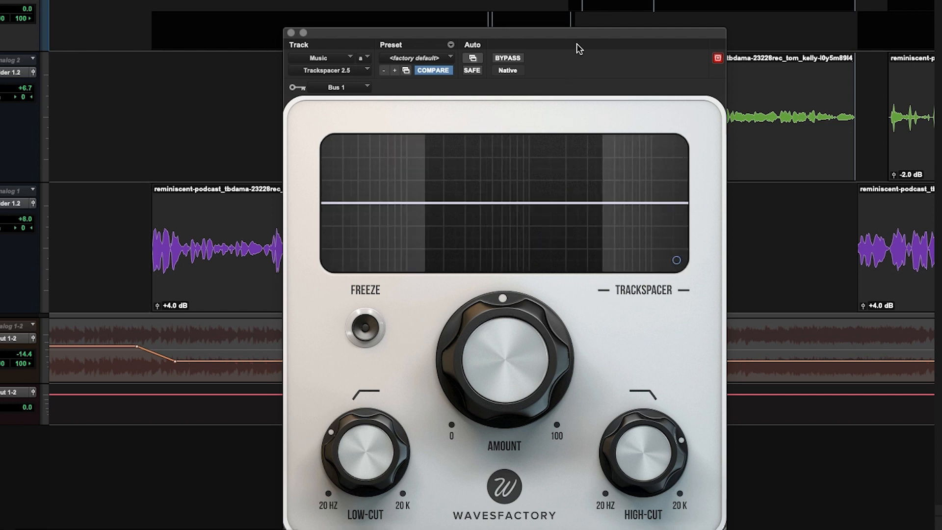
{"action": "mouse_move", "coordinate": [508, 316]}
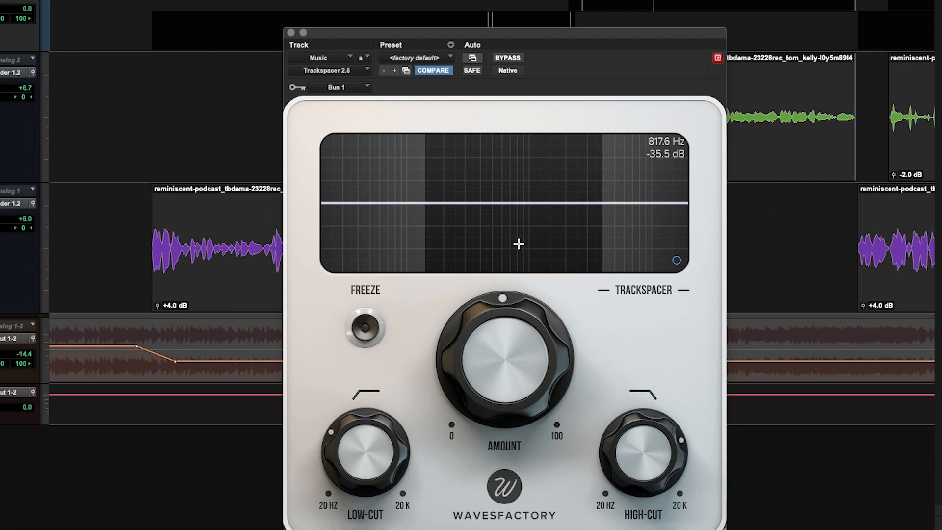
{"action": "mouse_move", "coordinate": [494, 302]}
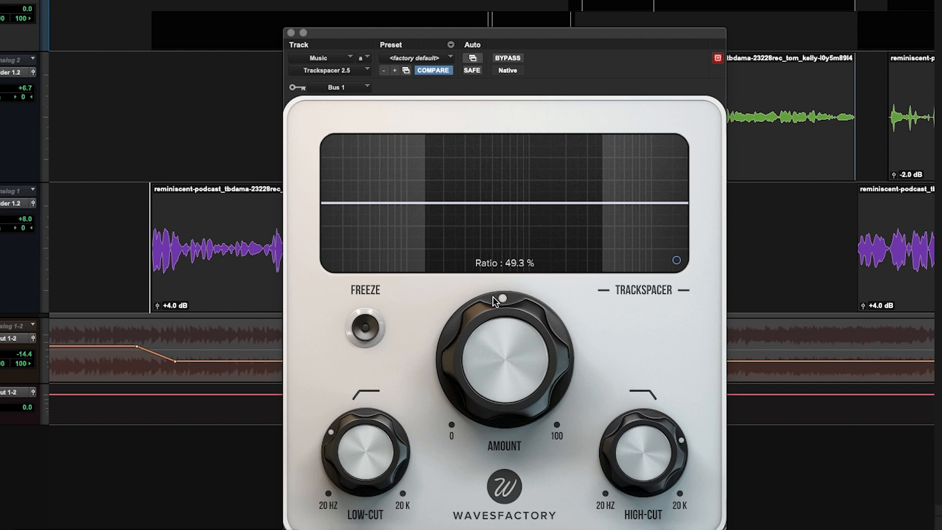